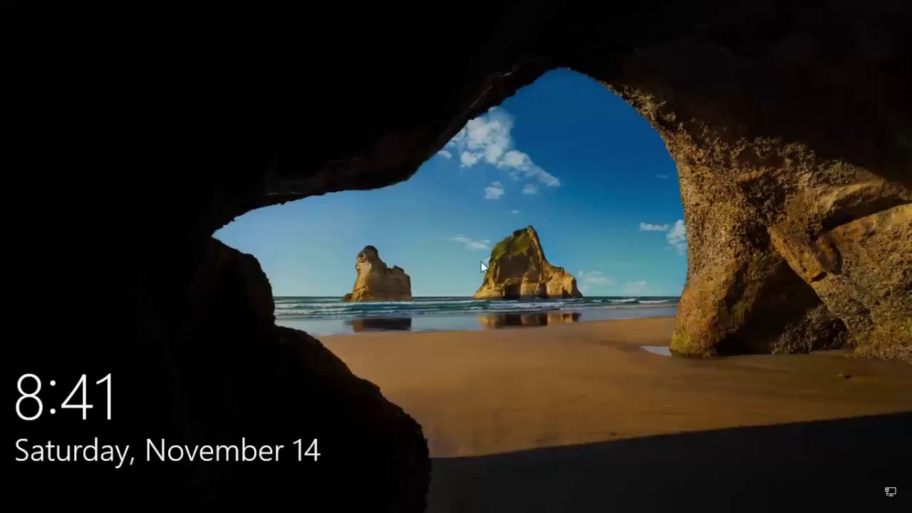
Step: Sign in to Windows 10 with the account password and launch TATEMS 20/20 from the desktop icon
{"action": "left_click", "coordinate": [476, 282]}
{"action": "left_click", "coordinate": [464, 327]}
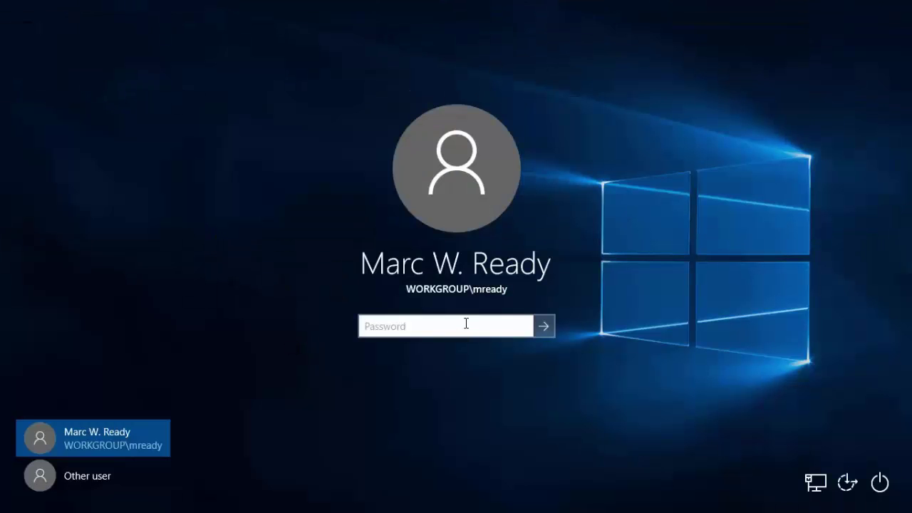
{"action": "type", "text": "••"}
{"action": "key", "text": "Return"}
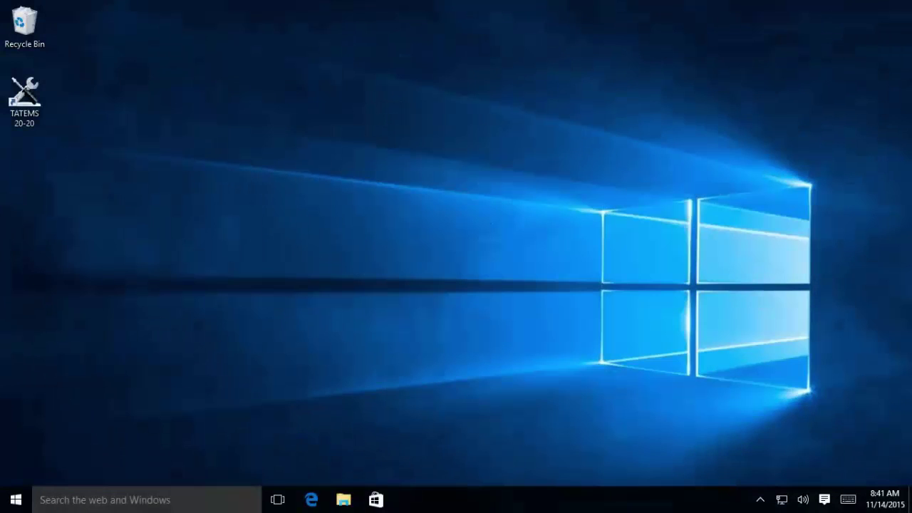
{"action": "double_click", "coordinate": [27, 112]}
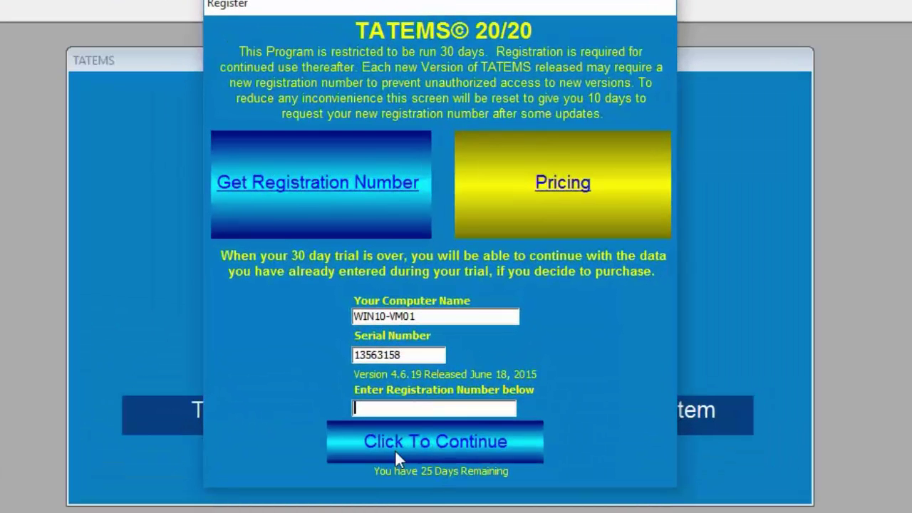
Step: Continue past the 25-day trial registration screen, answer the reminders prompt, and acknowledge the preferences notice
{"action": "left_click", "coordinate": [434, 445]}
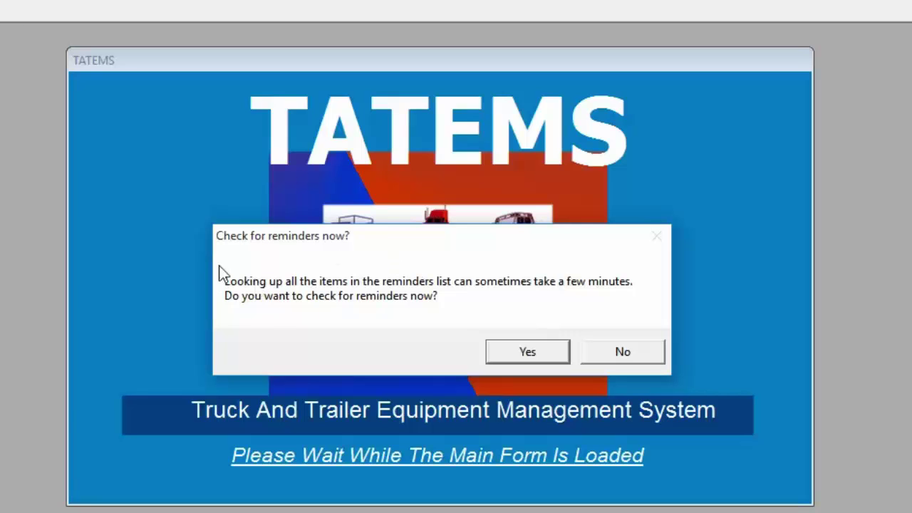
{"action": "left_click", "coordinate": [630, 354]}
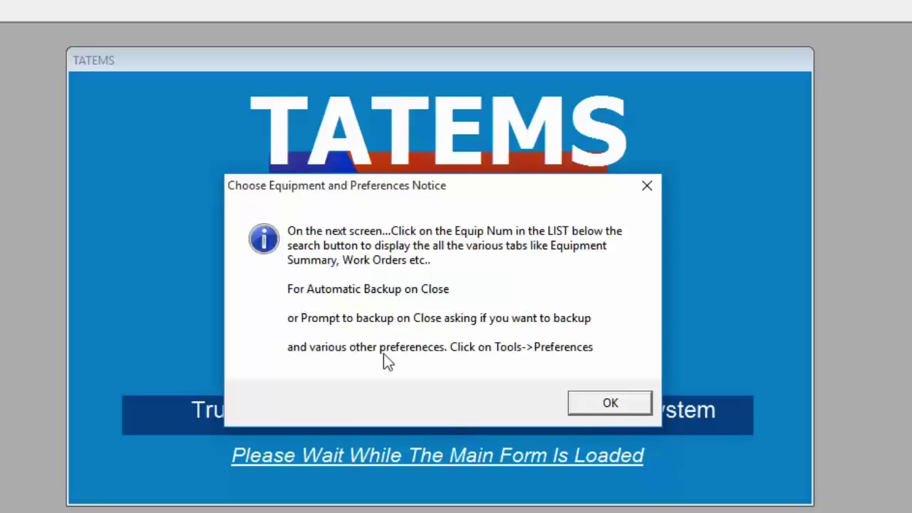
{"action": "left_click", "coordinate": [603, 404]}
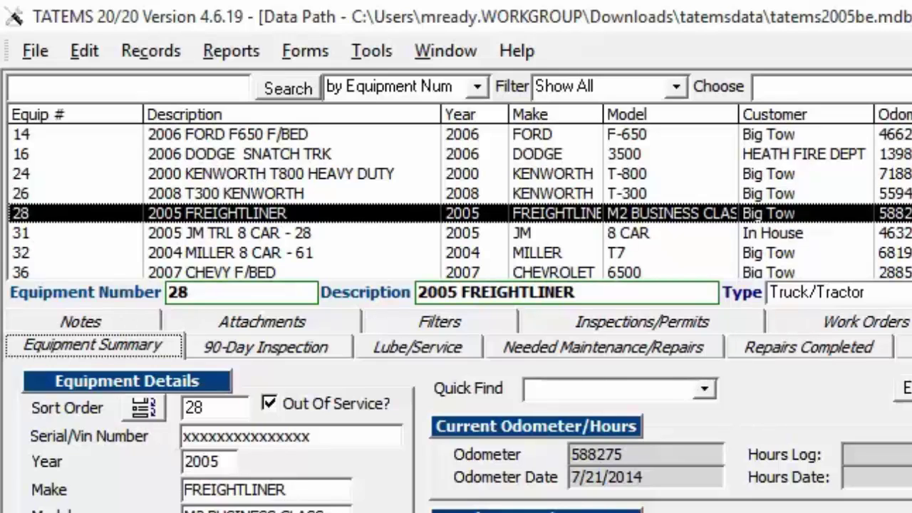
Step: Look over the File, Edit and Records menus, then show Reports > All Equipment Reports > Current Equipment Reports
{"action": "left_click", "coordinate": [32, 57]}
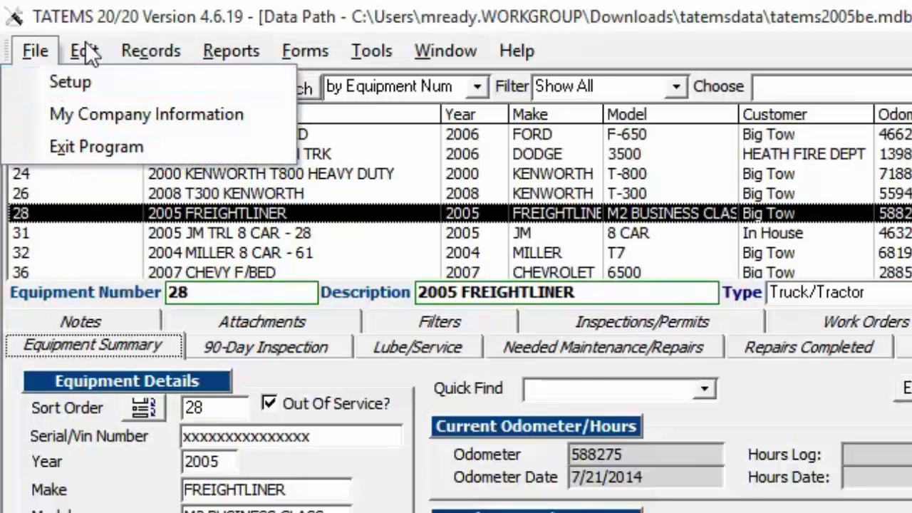
{"action": "mouse_move", "coordinate": [91, 47]}
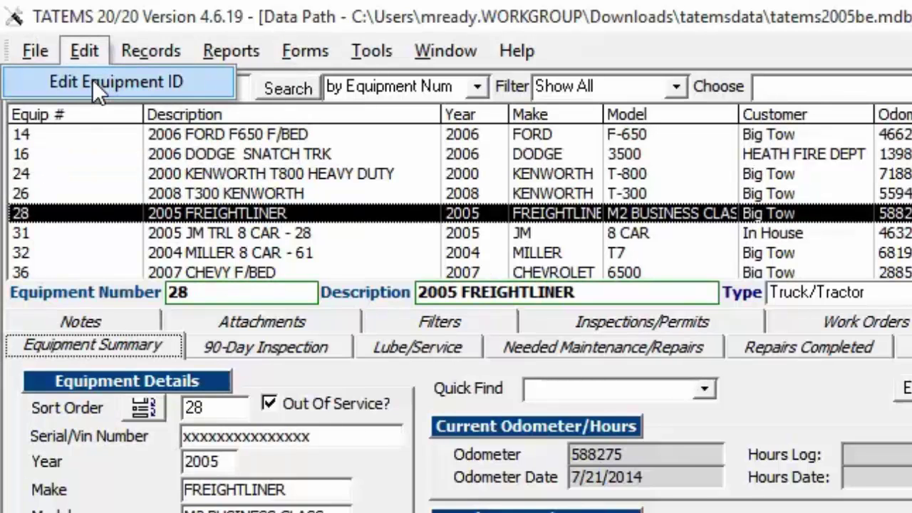
{"action": "mouse_move", "coordinate": [155, 52]}
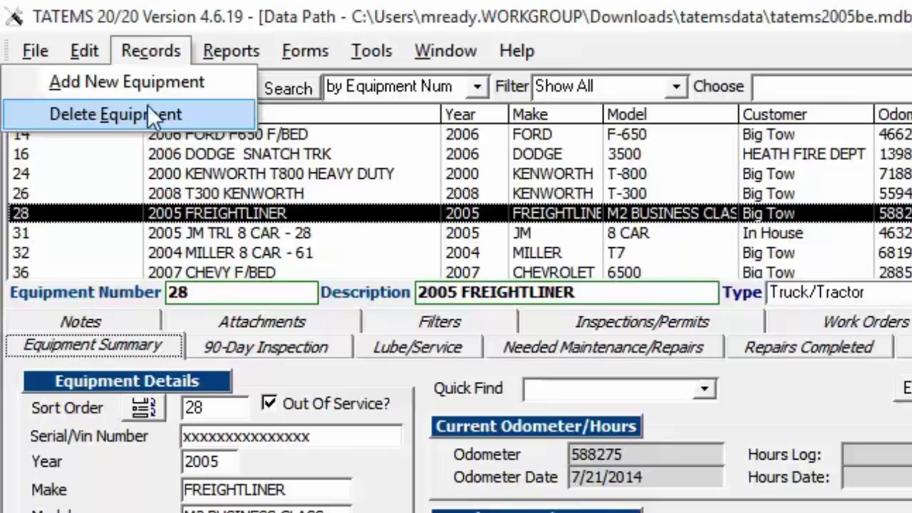
{"action": "mouse_move", "coordinate": [230, 41]}
{"action": "mouse_move", "coordinate": [218, 80]}
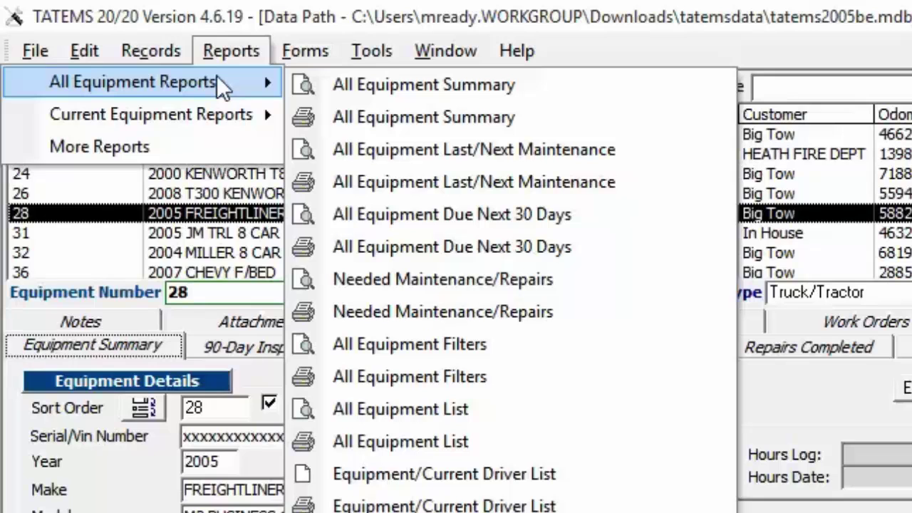
{"action": "mouse_move", "coordinate": [174, 112]}
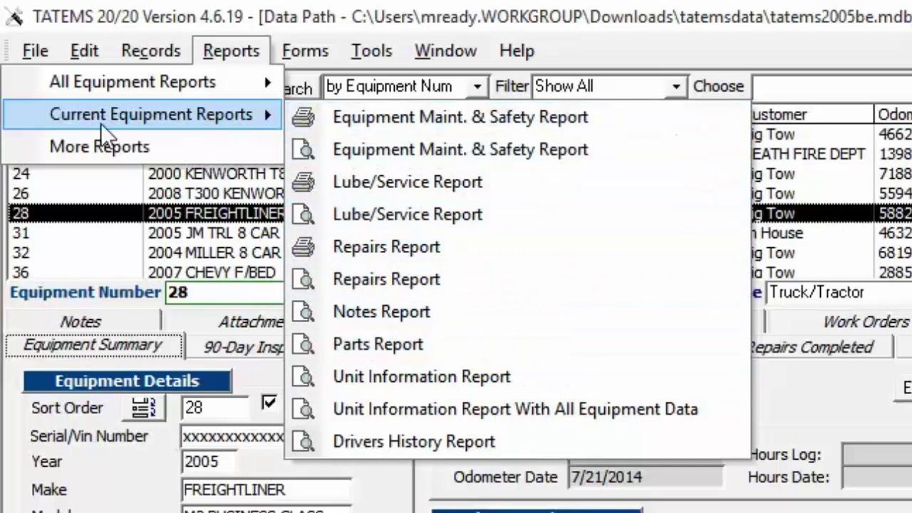
Step: In More Reports, set Report Type to Work Orders, select Pending Grouped By Equipment Number, then close
{"action": "left_click", "coordinate": [125, 145]}
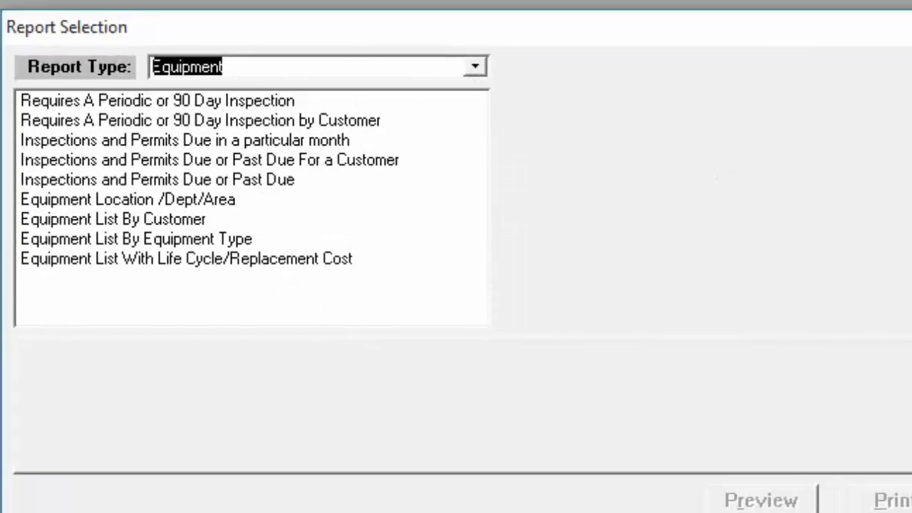
{"action": "left_click", "coordinate": [476, 67]}
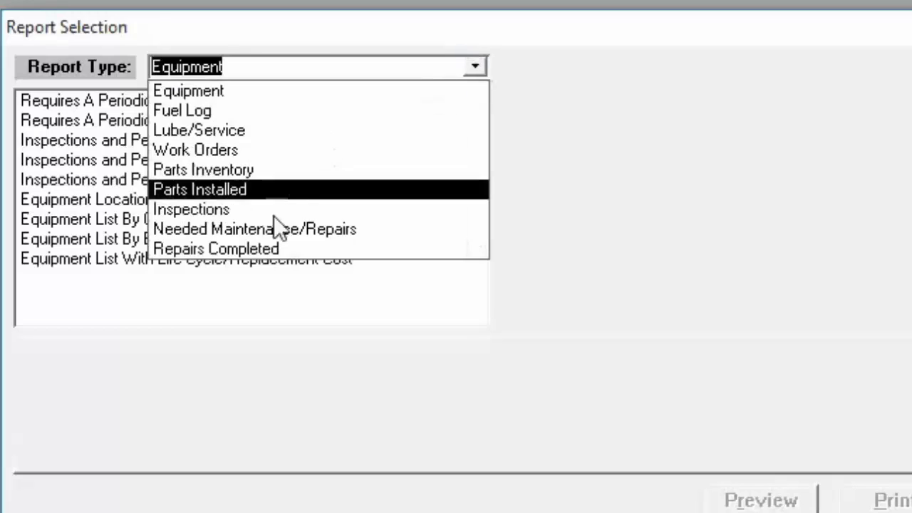
{"action": "left_click", "coordinate": [218, 153]}
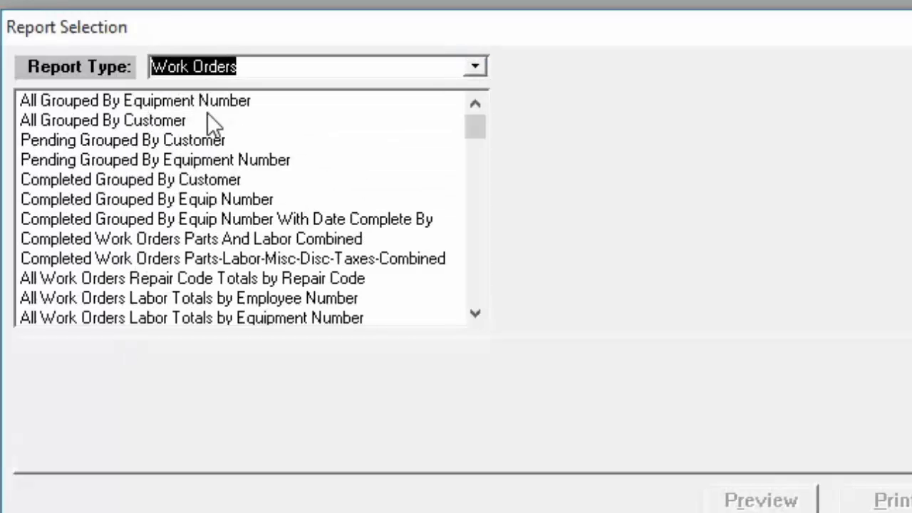
{"action": "left_click", "coordinate": [146, 164]}
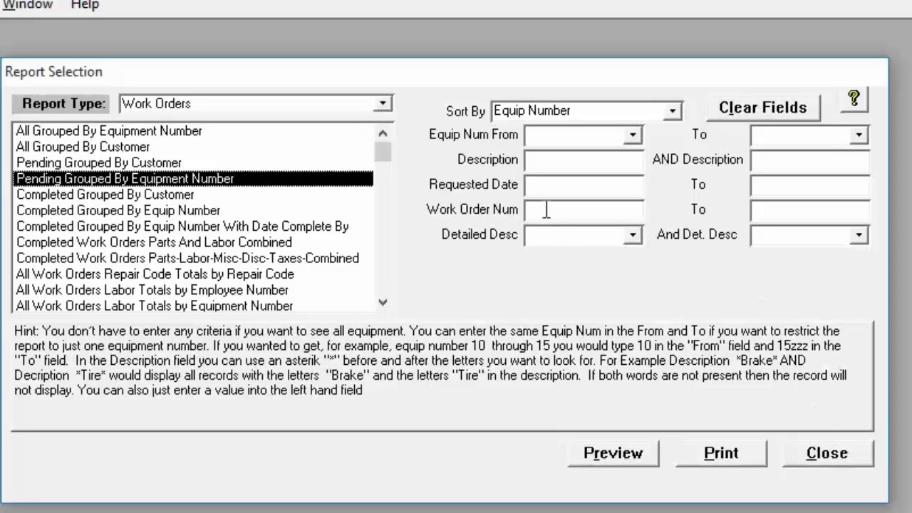
{"action": "left_click", "coordinate": [827, 454]}
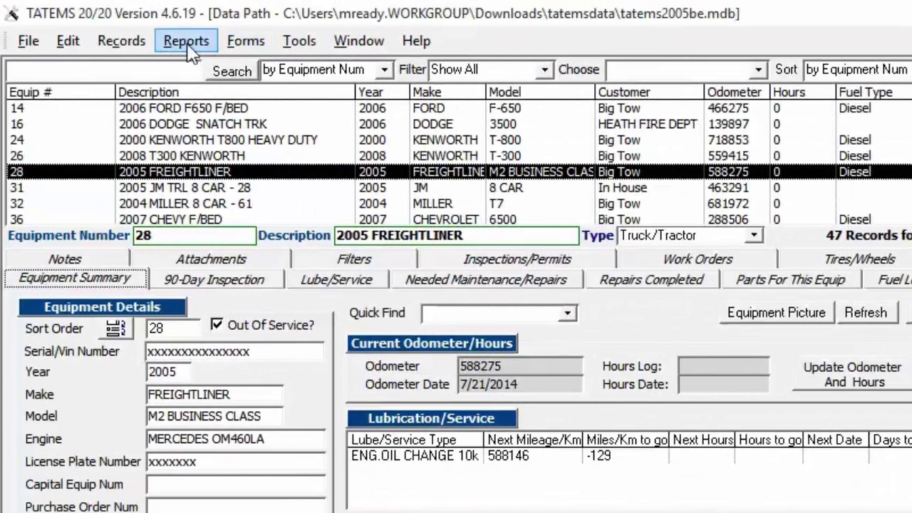
Step: Browse the menus, dismiss them with Escape, and click in the main form's lower list area
{"action": "left_click", "coordinate": [10, 8]}
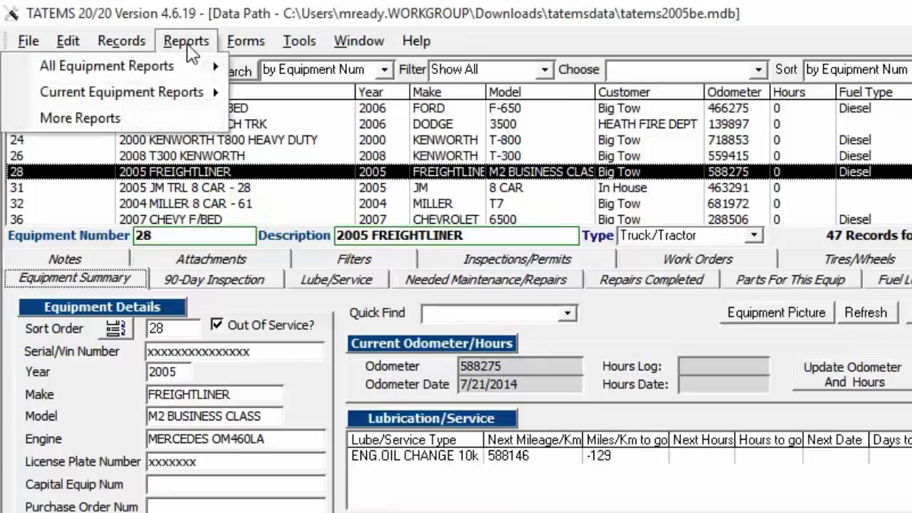
{"action": "mouse_move", "coordinate": [254, 42]}
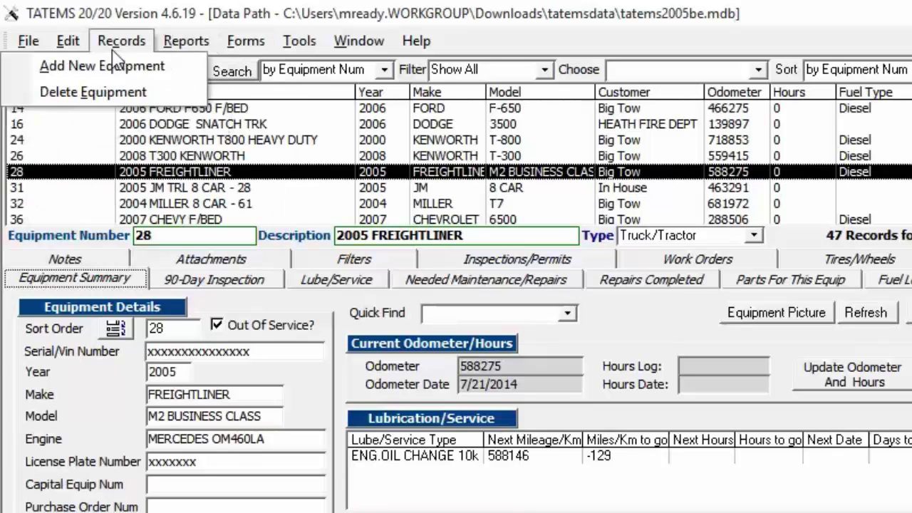
{"action": "mouse_move", "coordinate": [236, 104]}
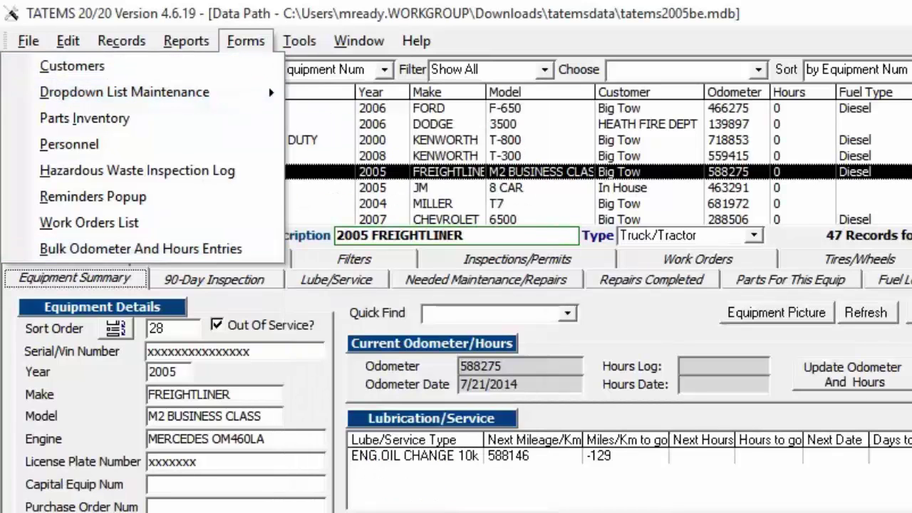
{"action": "key", "text": "Escape"}
{"action": "left_click", "coordinate": [286, 396]}
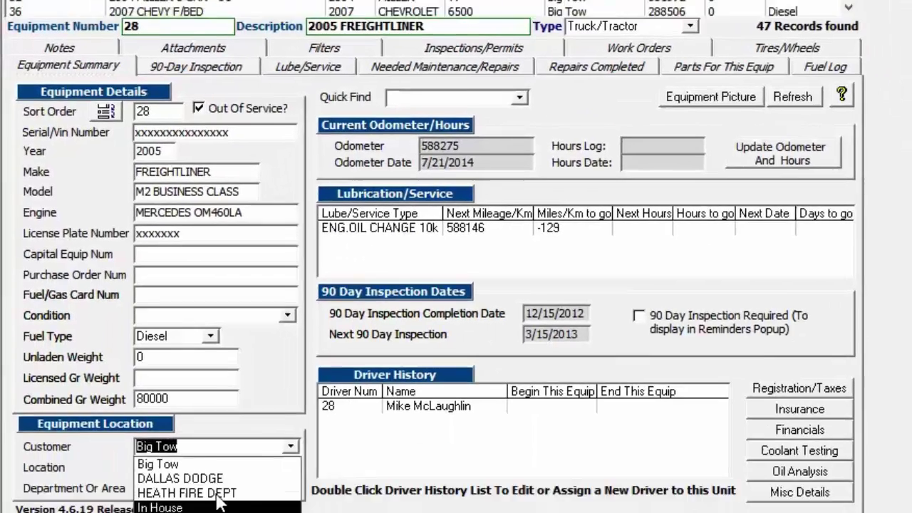
{"action": "left_click", "coordinate": [162, 396]}
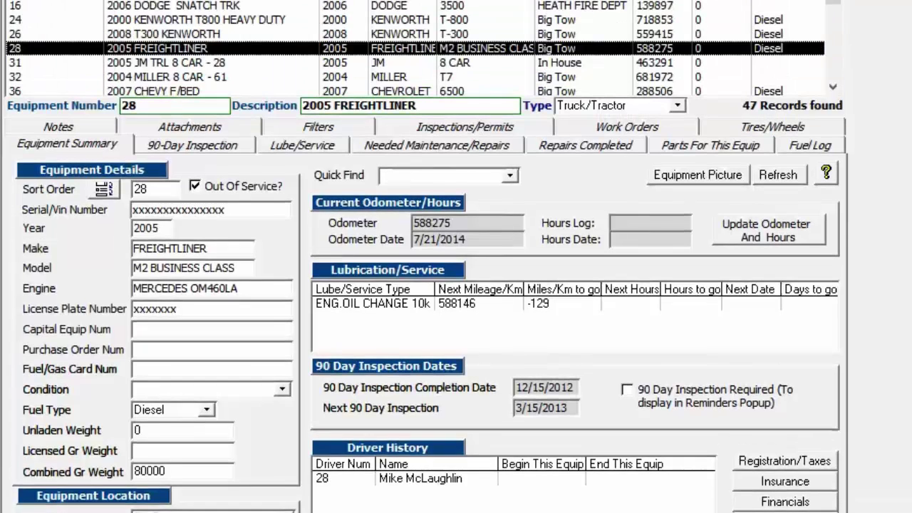
Step: Show Forms > Dropdown List Maintenance, listing Condition through Tire Manufacturers
{"action": "left_click", "coordinate": [220, 37]}
{"action": "mouse_move", "coordinate": [167, 37]}
{"action": "mouse_move", "coordinate": [239, 39]}
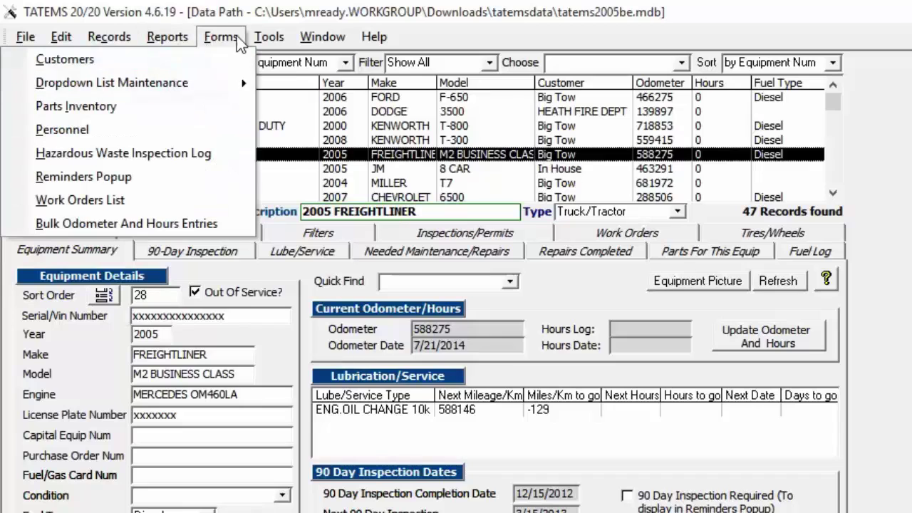
{"action": "mouse_move", "coordinate": [232, 85]}
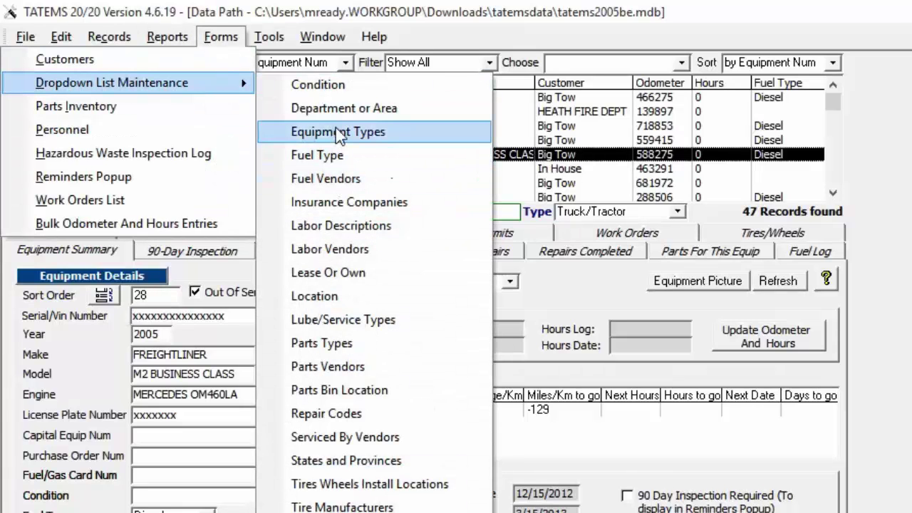
{"action": "left_click", "coordinate": [346, 203]}
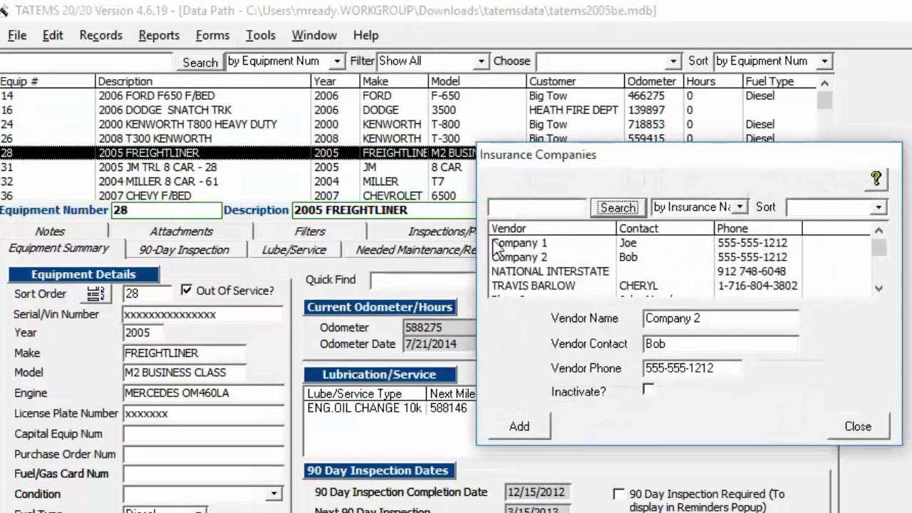
{"action": "left_click", "coordinate": [549, 273]}
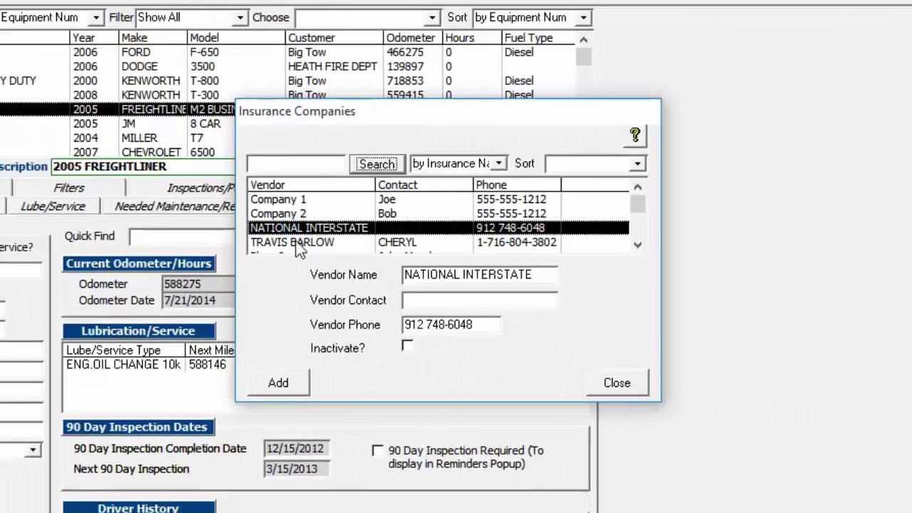
{"action": "left_click", "coordinate": [298, 242]}
{"action": "left_click", "coordinate": [295, 228]}
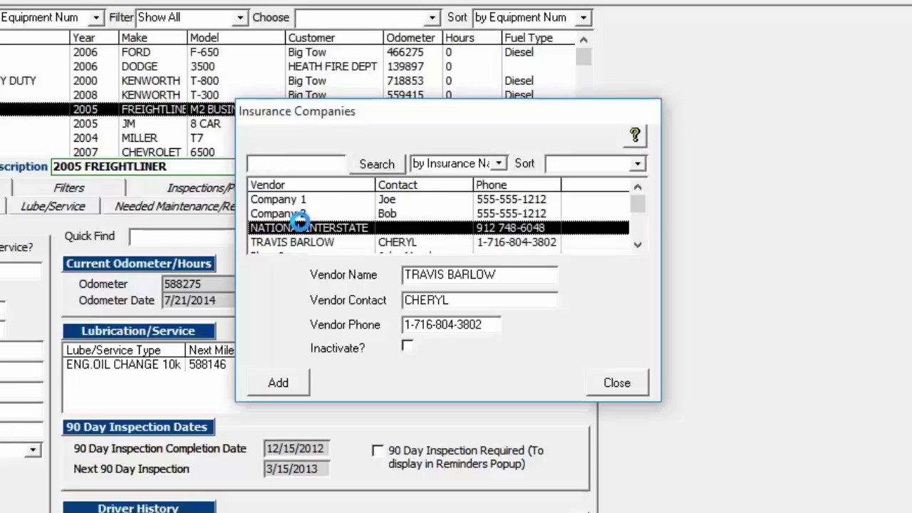
{"action": "left_click", "coordinate": [303, 213]}
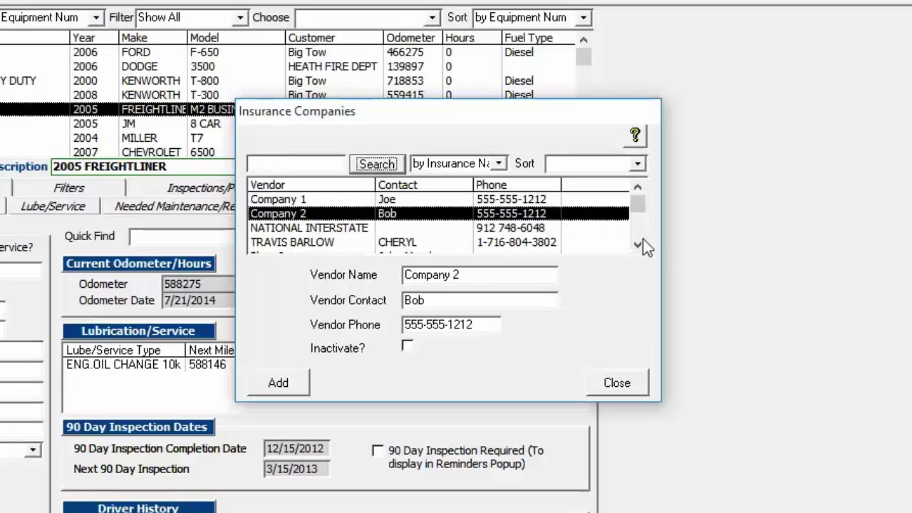
{"action": "left_click", "coordinate": [639, 244]}
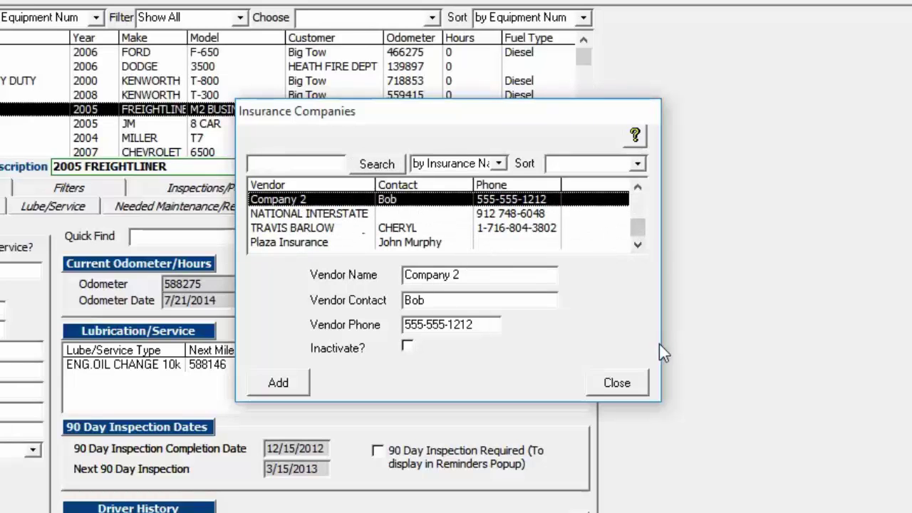
{"action": "left_click", "coordinate": [618, 382]}
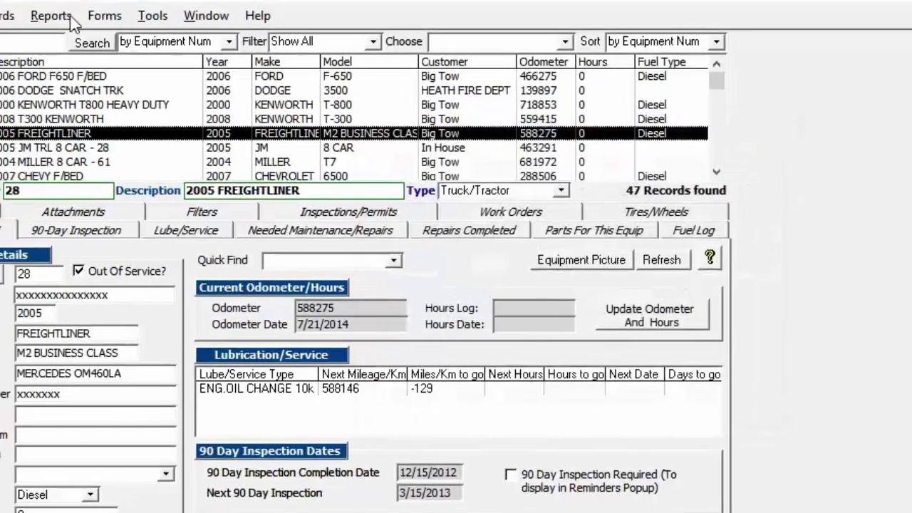
{"action": "left_click", "coordinate": [105, 15]}
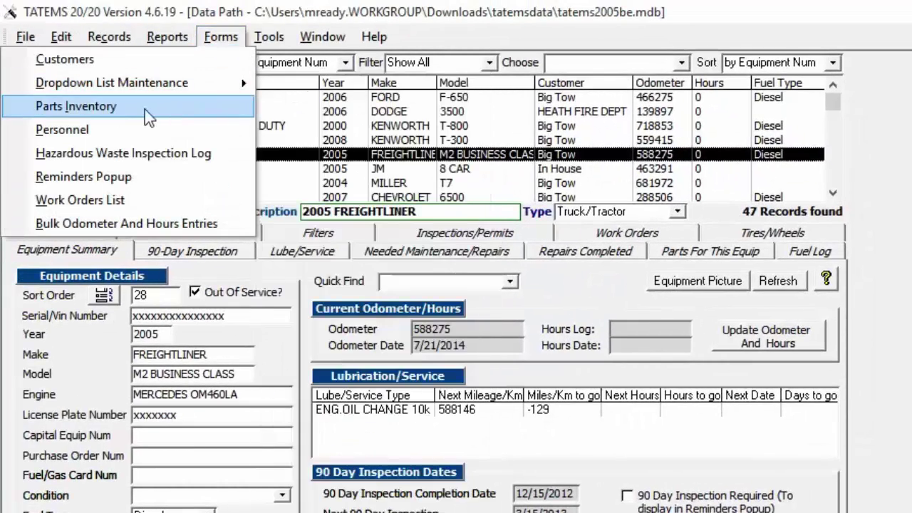
{"action": "left_click", "coordinate": [140, 108]}
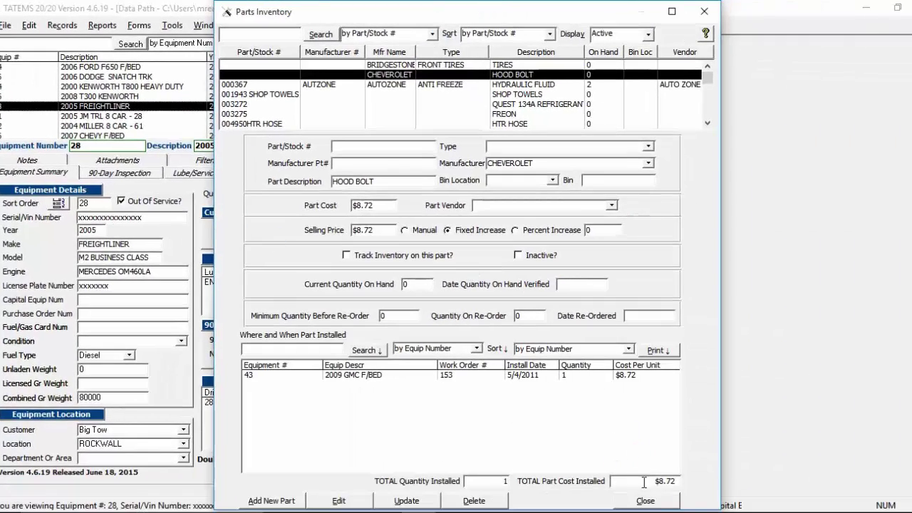
{"action": "left_click", "coordinate": [645, 501]}
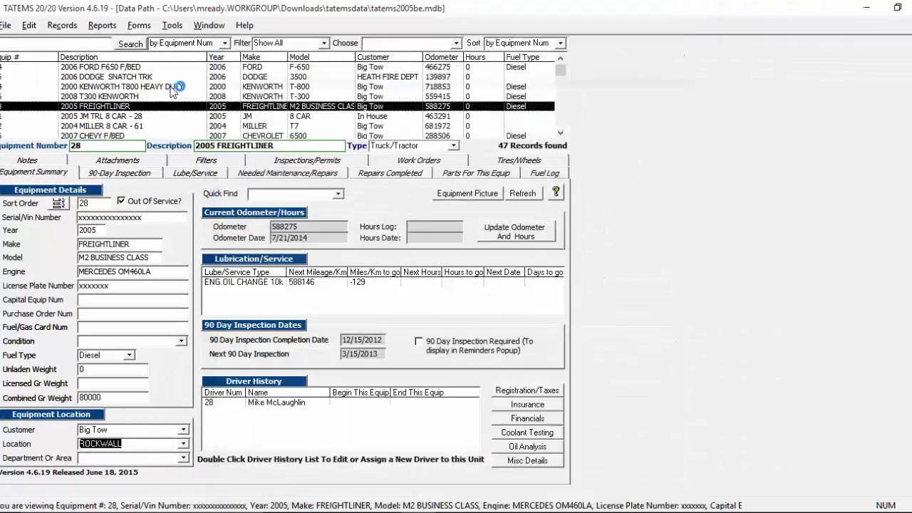
{"action": "left_click", "coordinate": [138, 26]}
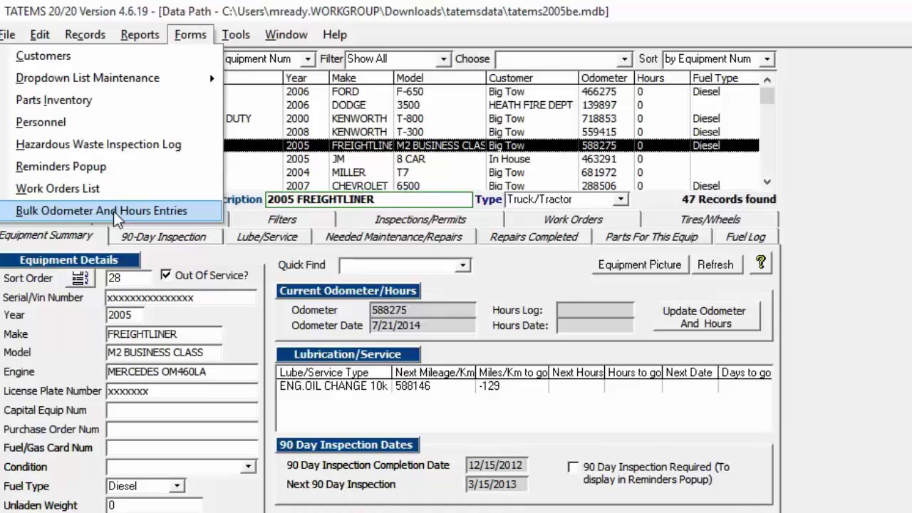
Step: Switch to the Tools menu, showing Networking, Backup and Compact Data through Preferences
{"action": "mouse_move", "coordinate": [251, 23]}
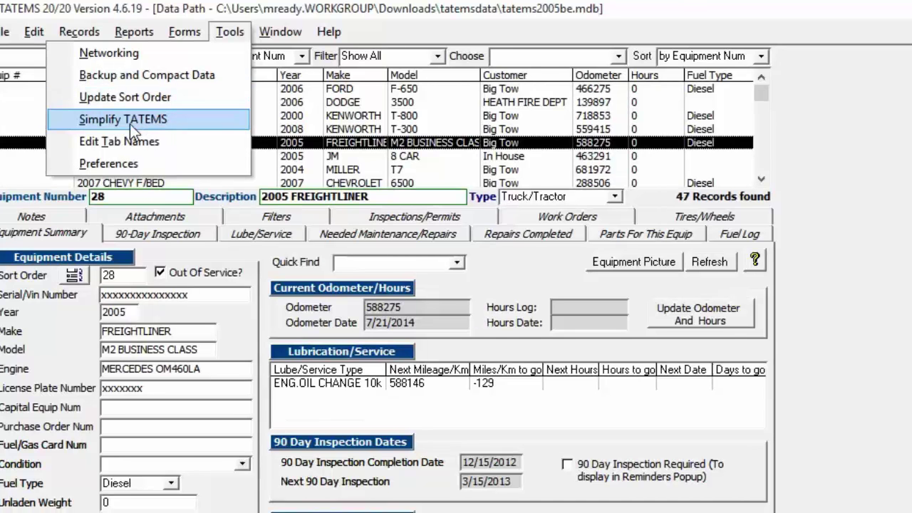
{"action": "left_click", "coordinate": [131, 123]}
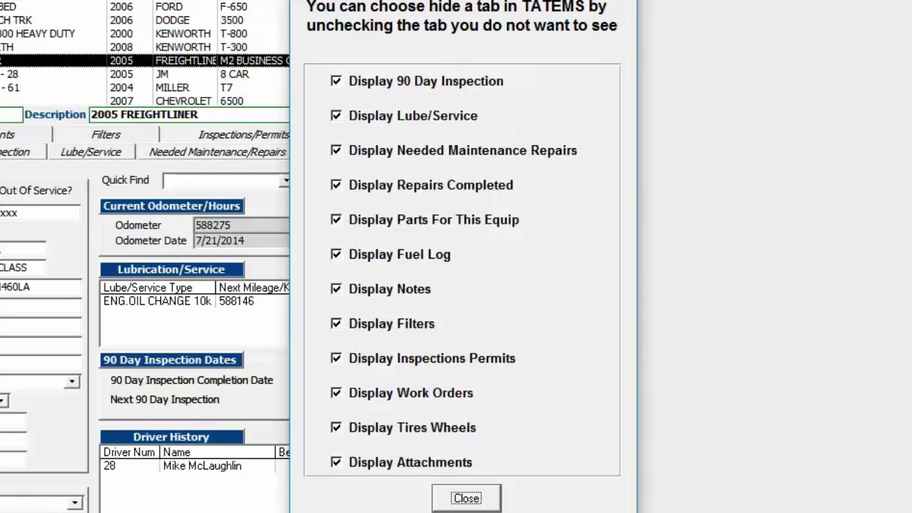
{"action": "left_click", "coordinate": [467, 498]}
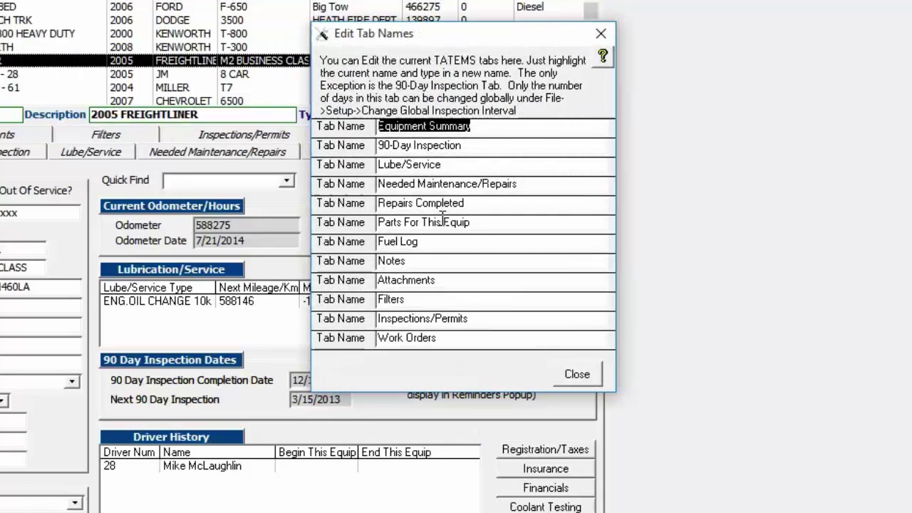
{"action": "left_click", "coordinate": [418, 164]}
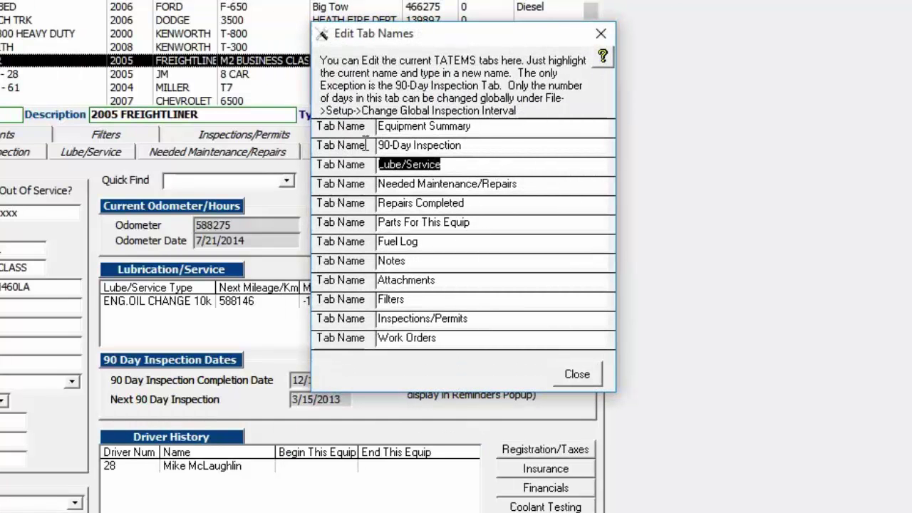
{"action": "left_click", "coordinate": [579, 377]}
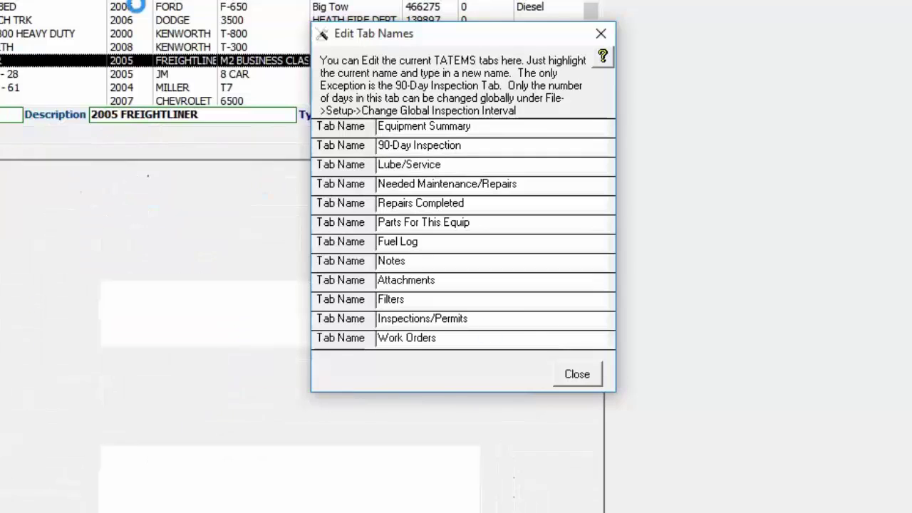
{"action": "left_click", "coordinate": [279, 26]}
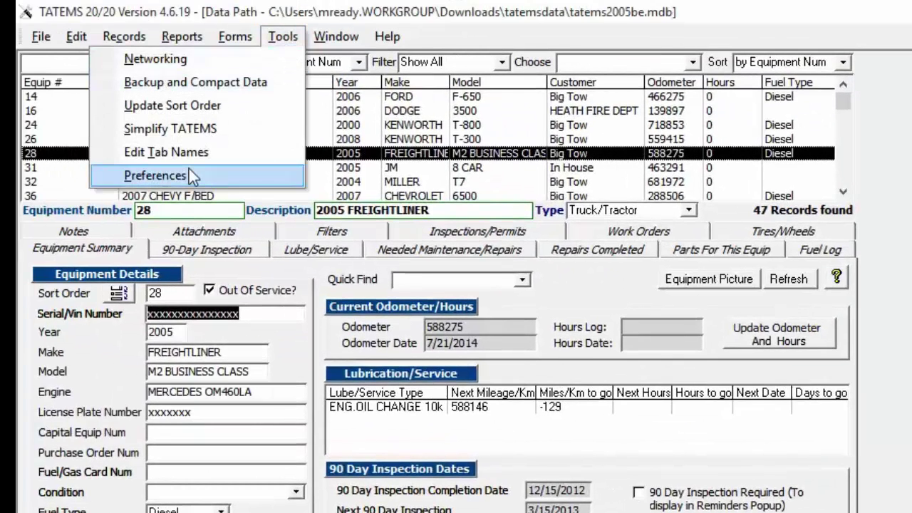
{"action": "left_click", "coordinate": [189, 171]}
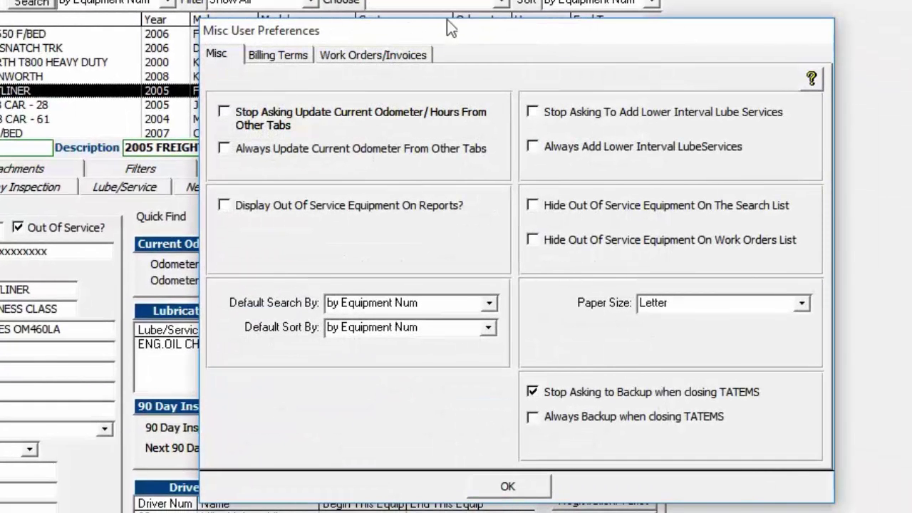
{"action": "left_click_drag", "start_coordinate": [471, 28], "coordinate": [455, 30]}
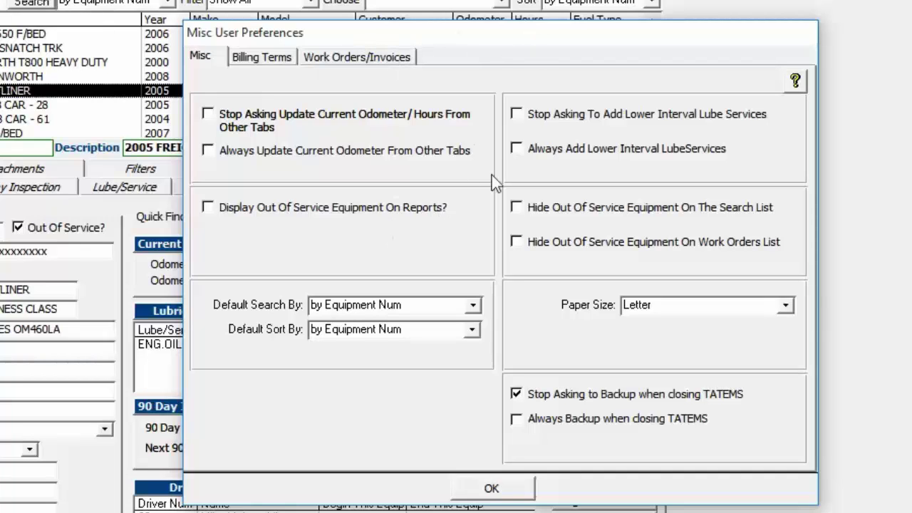
{"action": "left_click_drag", "start_coordinate": [567, 38], "coordinate": [600, 45]}
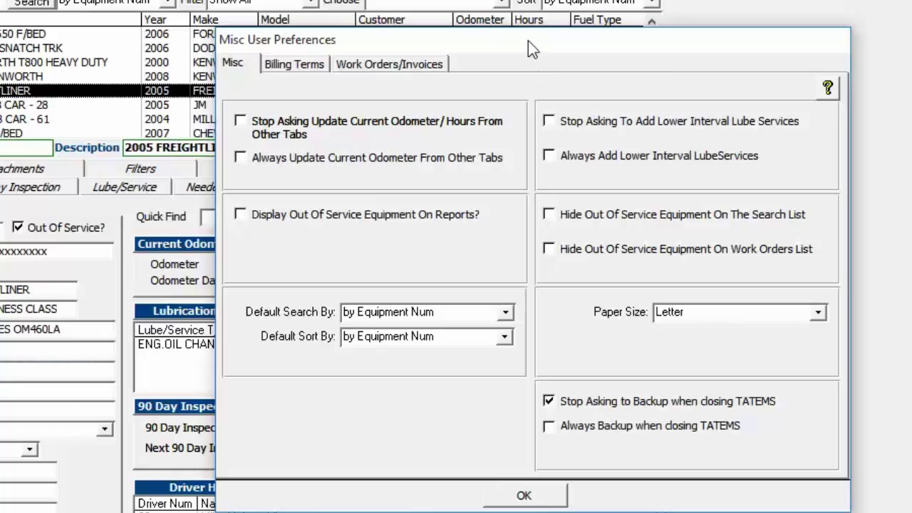
{"action": "left_click_drag", "start_coordinate": [531, 41], "coordinate": [528, 41]}
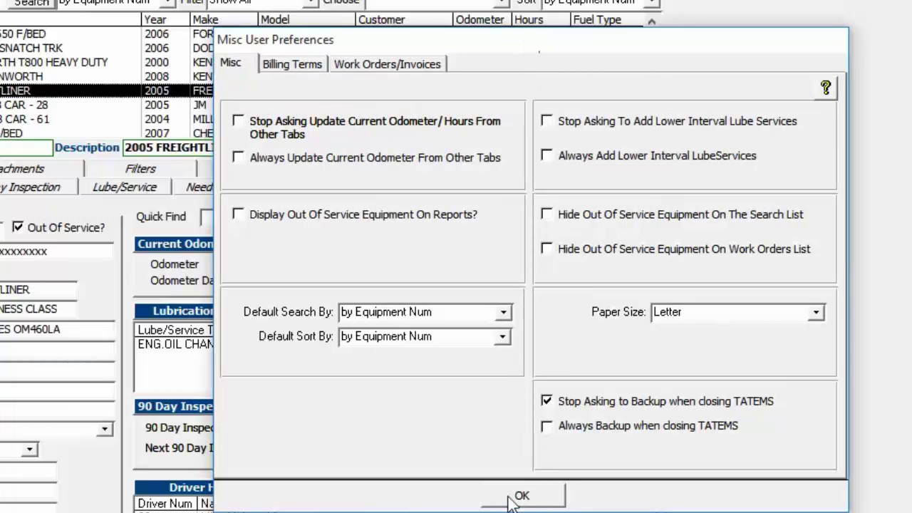
{"action": "left_click", "coordinate": [540, 495]}
Step: Glance over the Tools, Window and Help menus, then show Help > About for version 4.6.19
{"action": "left_click", "coordinate": [214, 19]}
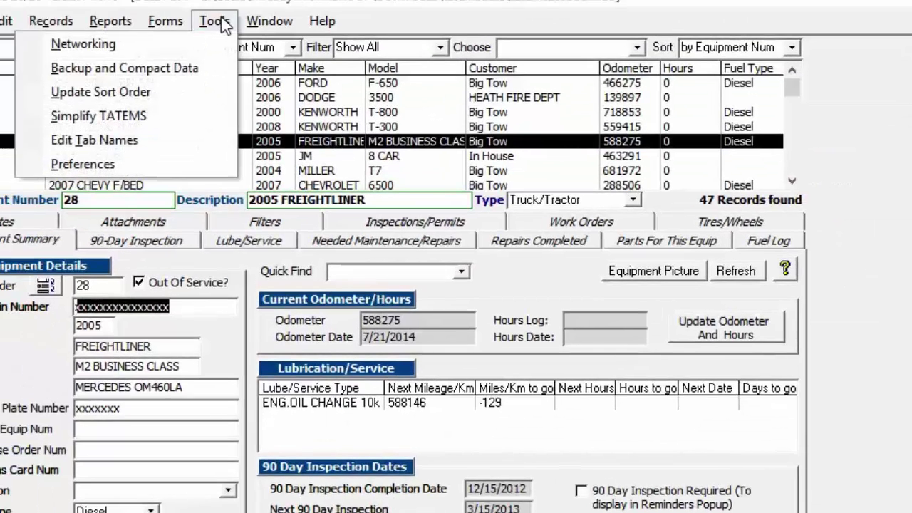
{"action": "mouse_move", "coordinate": [314, 40]}
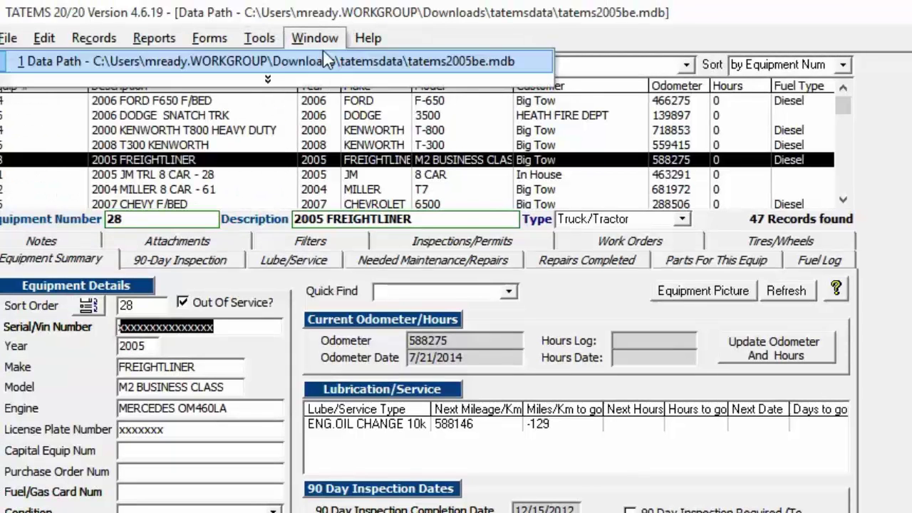
{"action": "mouse_move", "coordinate": [369, 39]}
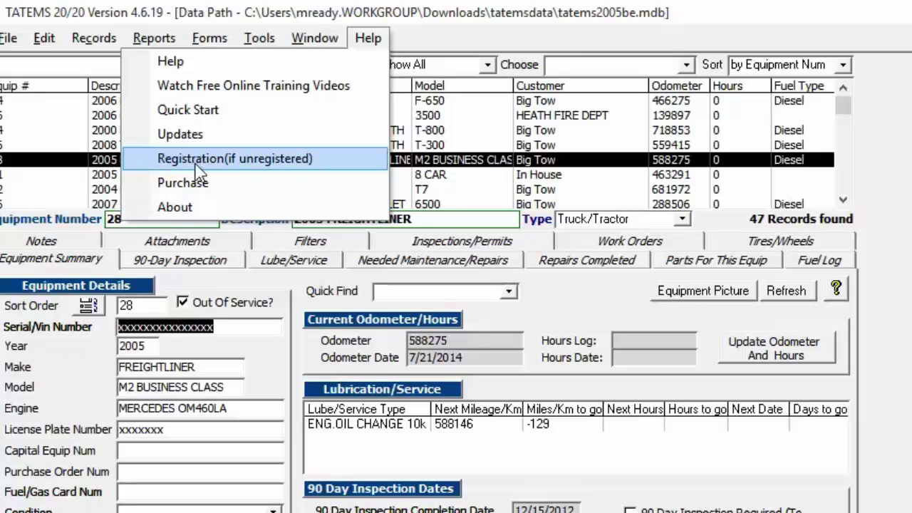
{"action": "left_click", "coordinate": [178, 207]}
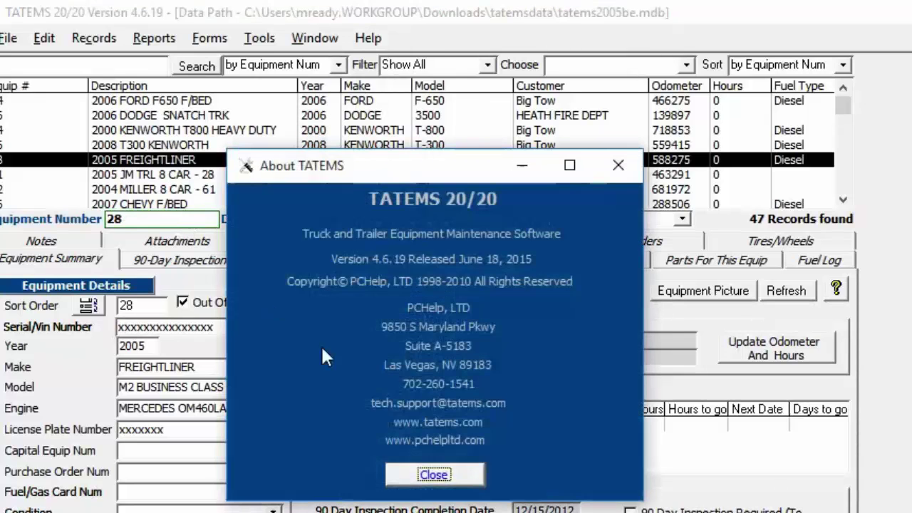